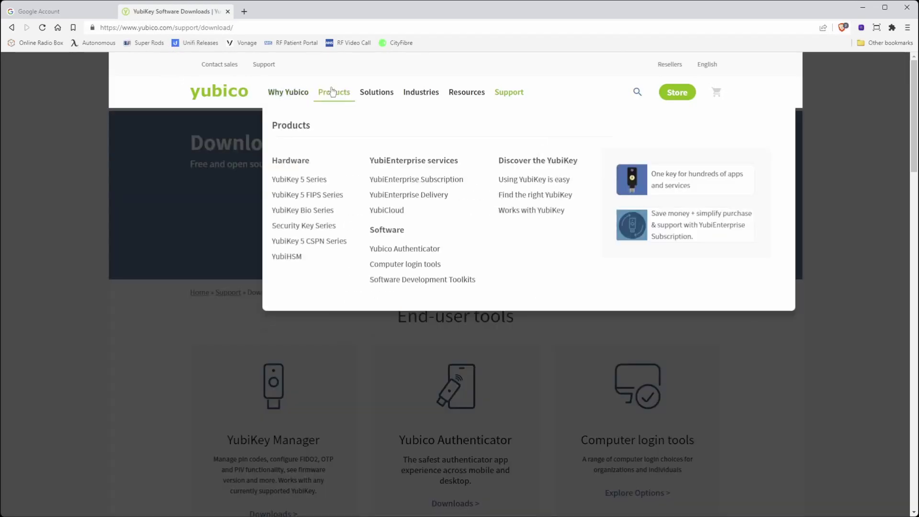
- Go from Support > Downloads to the Yubico Authenticator product page
{"action": "mouse_move", "coordinate": [516, 97]}
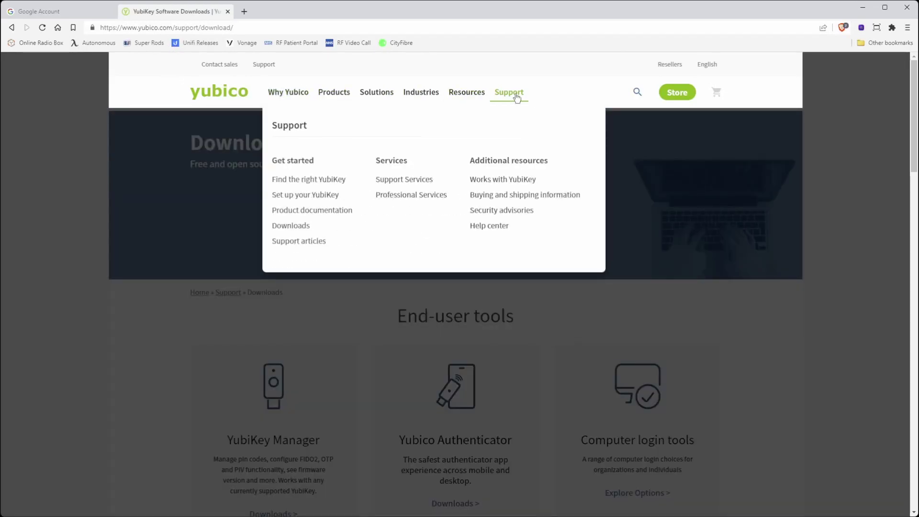
{"action": "left_click", "coordinate": [291, 226]}
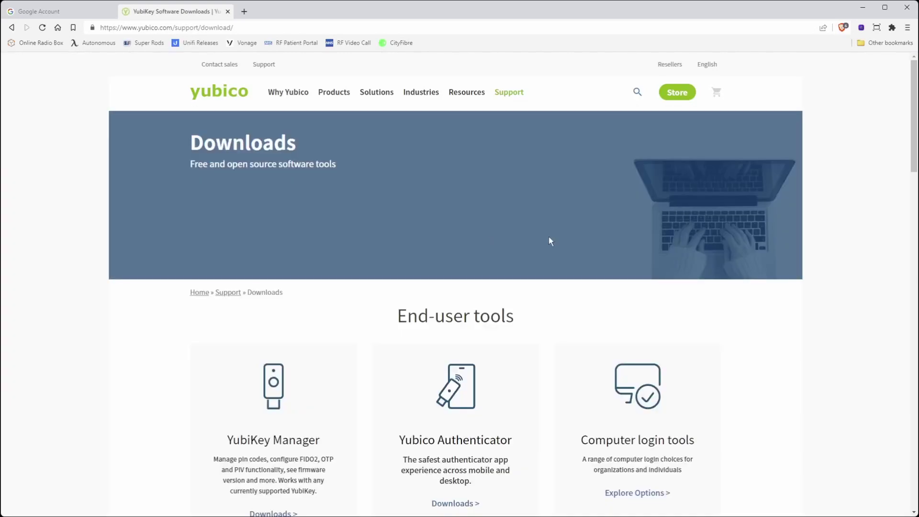
{"action": "scroll", "coordinate": [543, 366], "scroll_direction": "down", "scroll_amount": 2}
{"action": "scroll", "coordinate": [543, 366], "scroll_direction": "down", "scroll_amount": 2}
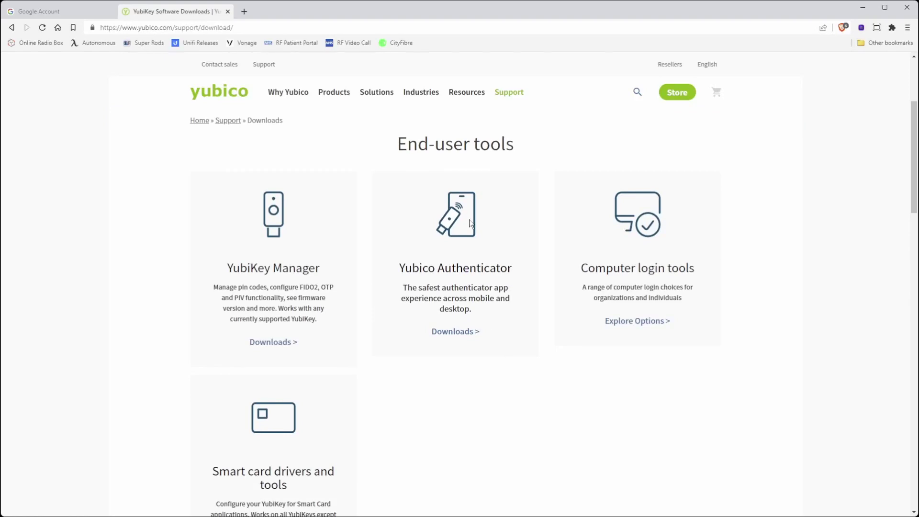
{"action": "left_click", "coordinate": [459, 337]}
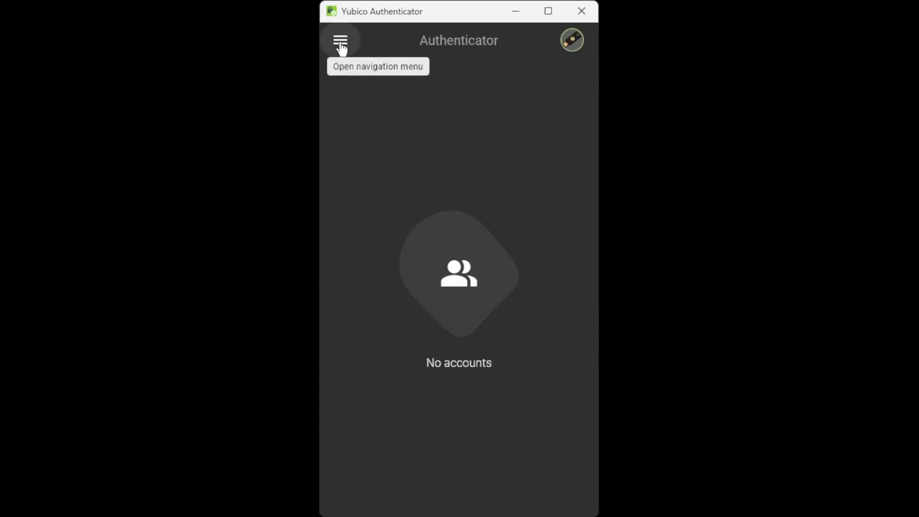
- Check the app's navigation drawer, then choose Add account from the YubiKey's key menu
{"action": "left_click", "coordinate": [339, 48]}
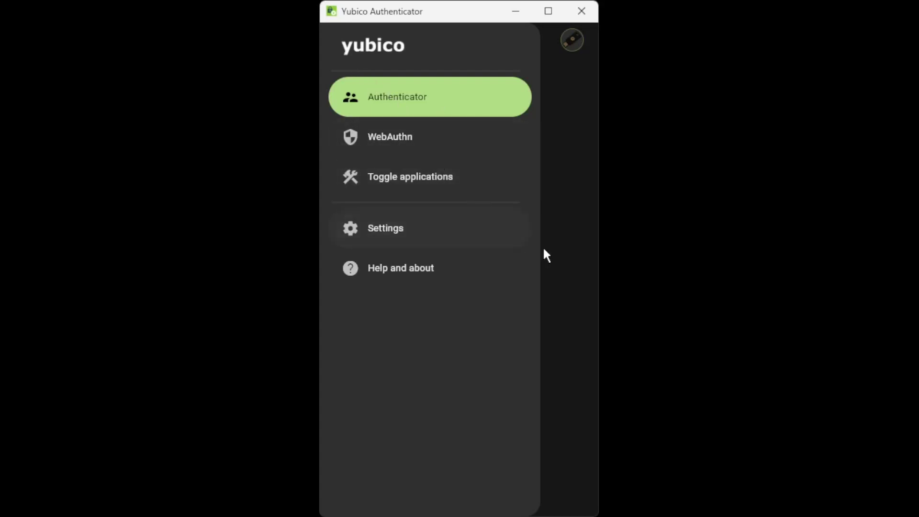
{"action": "left_click", "coordinate": [571, 242]}
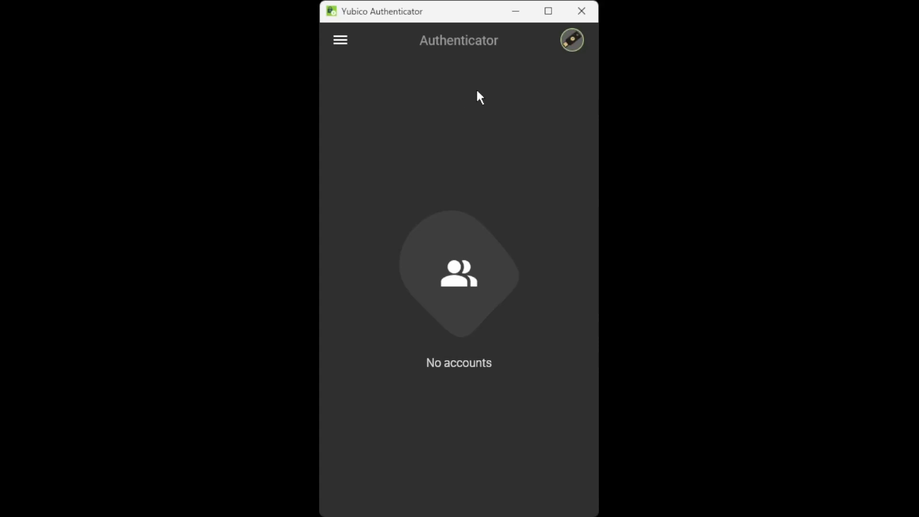
{"action": "left_click", "coordinate": [574, 49]}
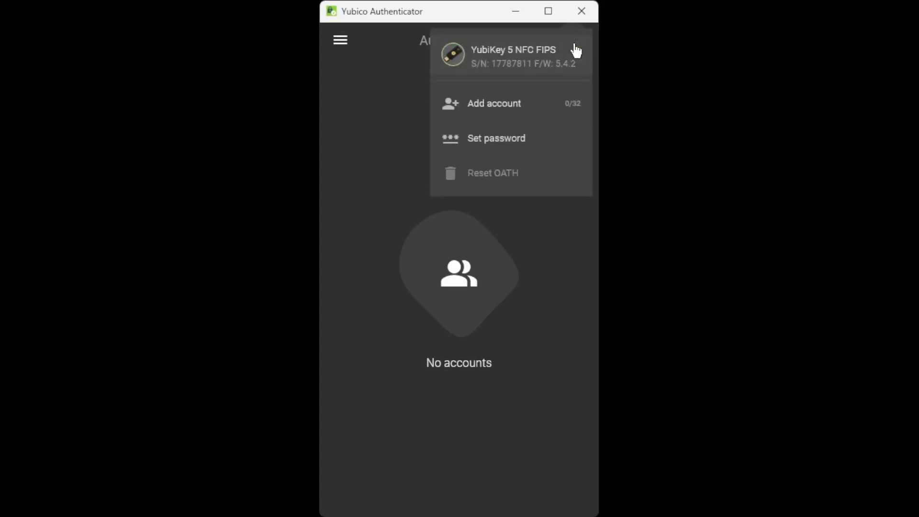
{"action": "left_click", "coordinate": [508, 101]}
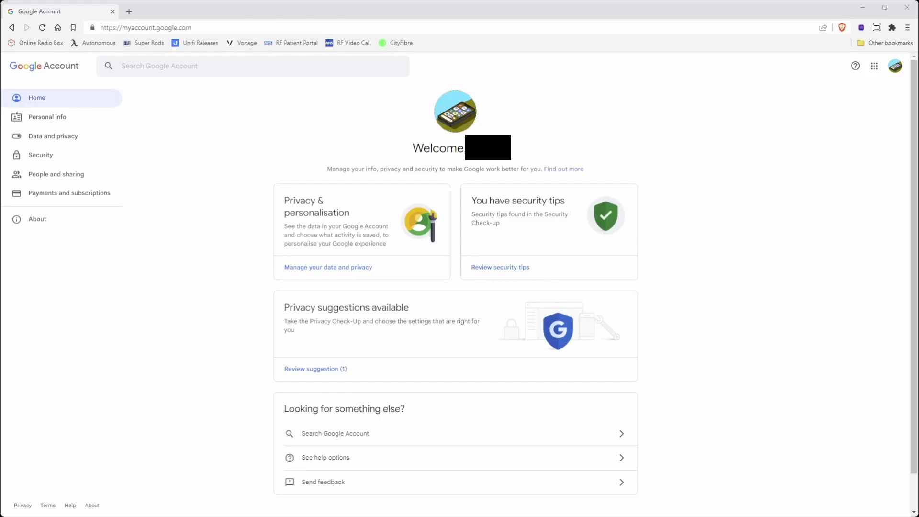
- Open 2-Step Verification from the Google Account Security section
{"action": "left_click", "coordinate": [51, 157]}
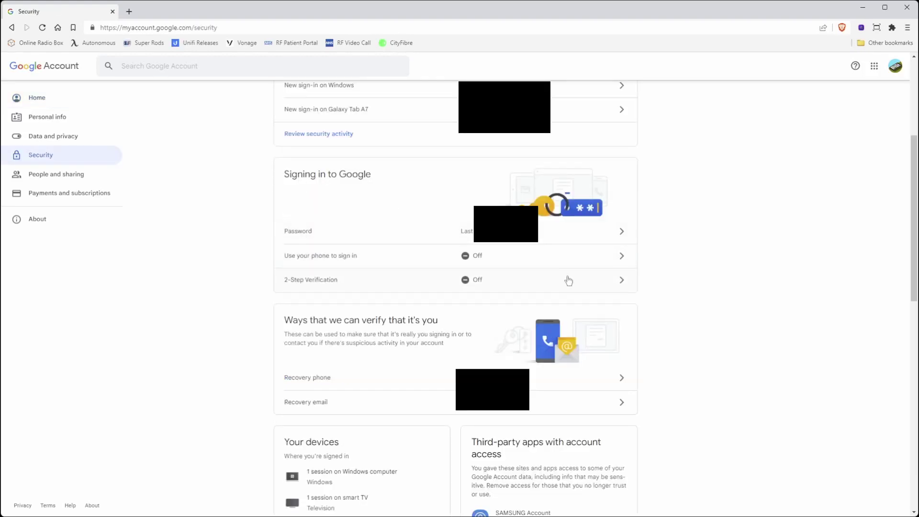
{"action": "left_click", "coordinate": [599, 282]}
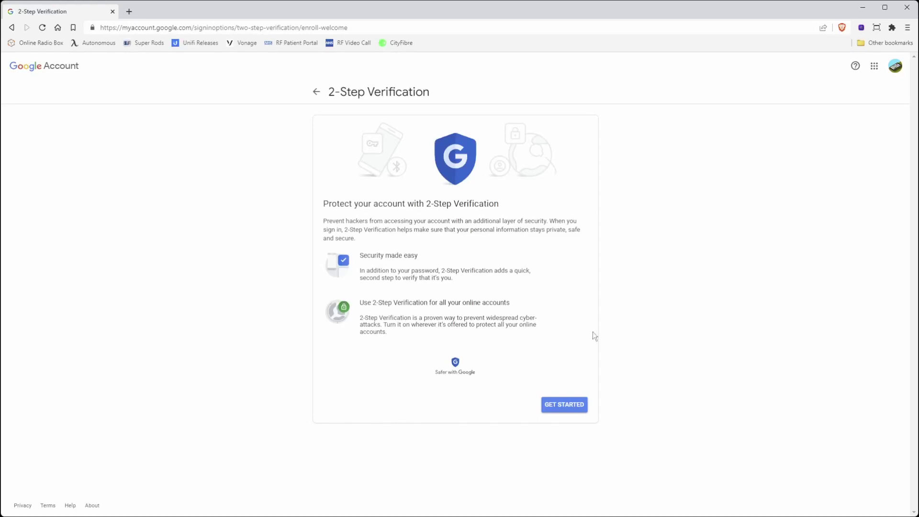
- Start 2-Step Verification with Security Key as the second step and continue to registration
{"action": "left_click", "coordinate": [563, 405]}
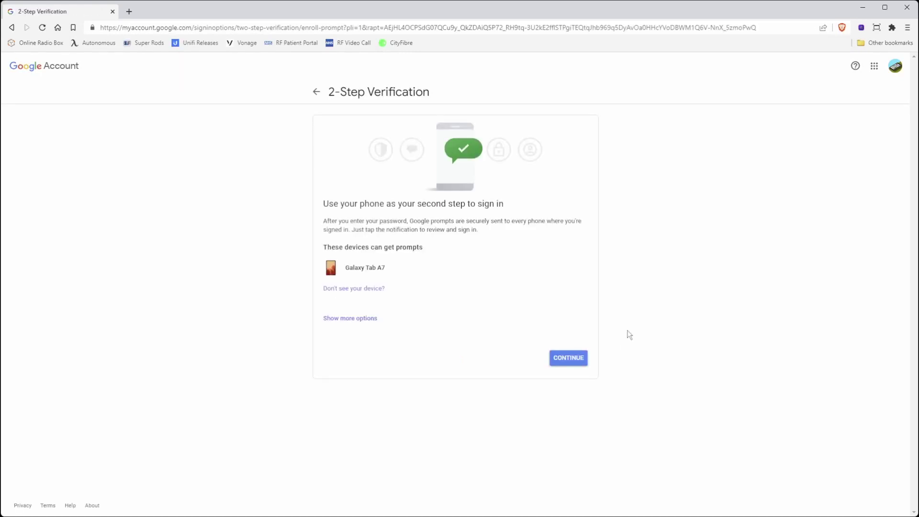
{"action": "left_click", "coordinate": [351, 318]}
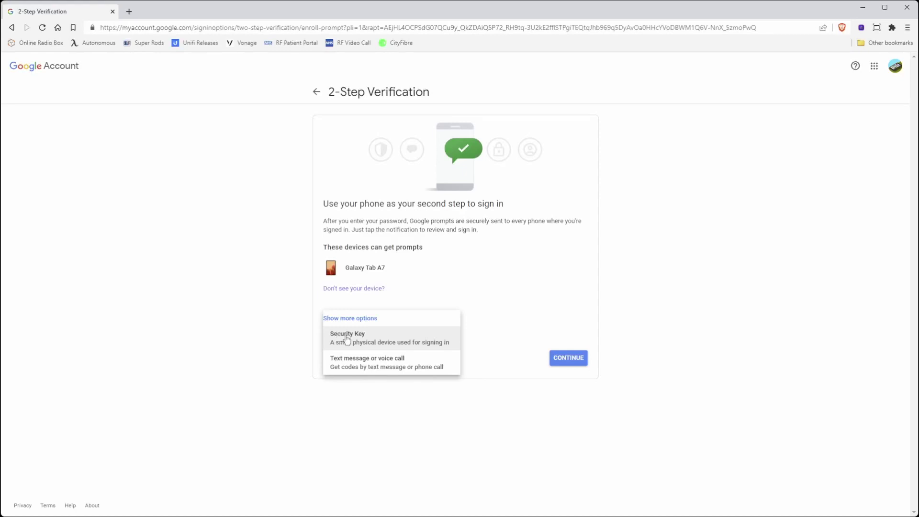
{"action": "left_click", "coordinate": [355, 341]}
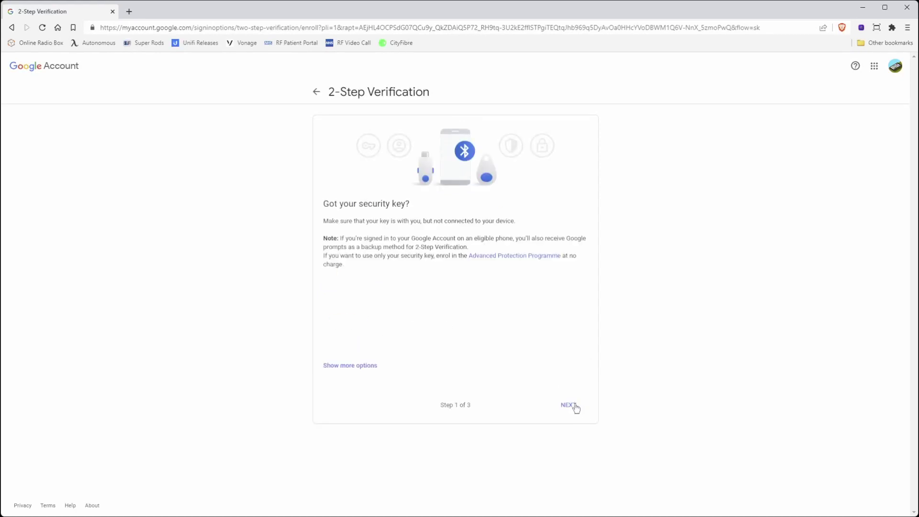
{"action": "left_click", "coordinate": [570, 405]}
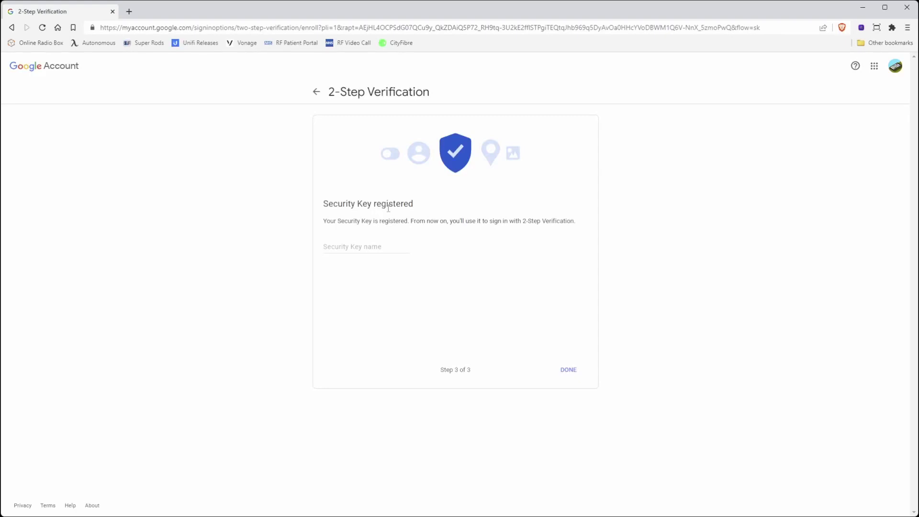
- Name the security key 'Yubikey 5 NFC FRIPS', finish setup, and sign out of Google
{"action": "left_click", "coordinate": [389, 247]}
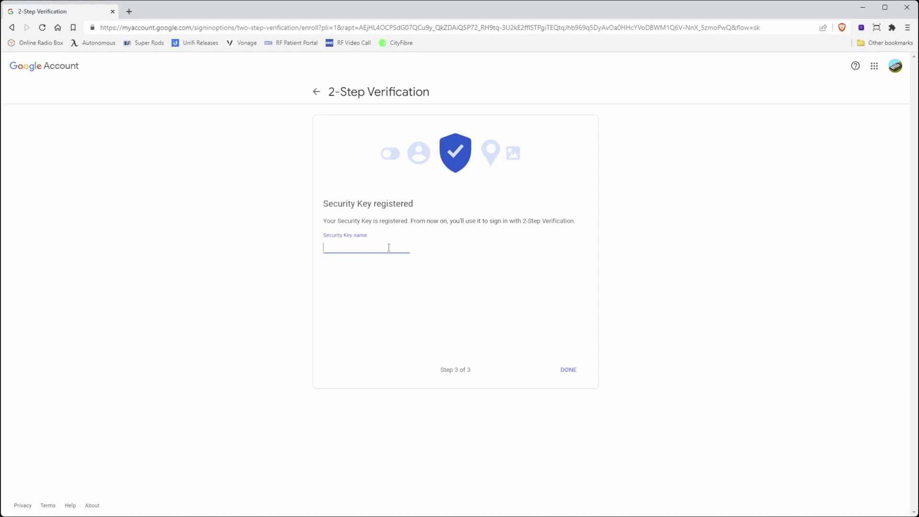
{"action": "type", "text": "Yubikey 5 NFC FRIPS"}
{"action": "left_click", "coordinate": [574, 371]}
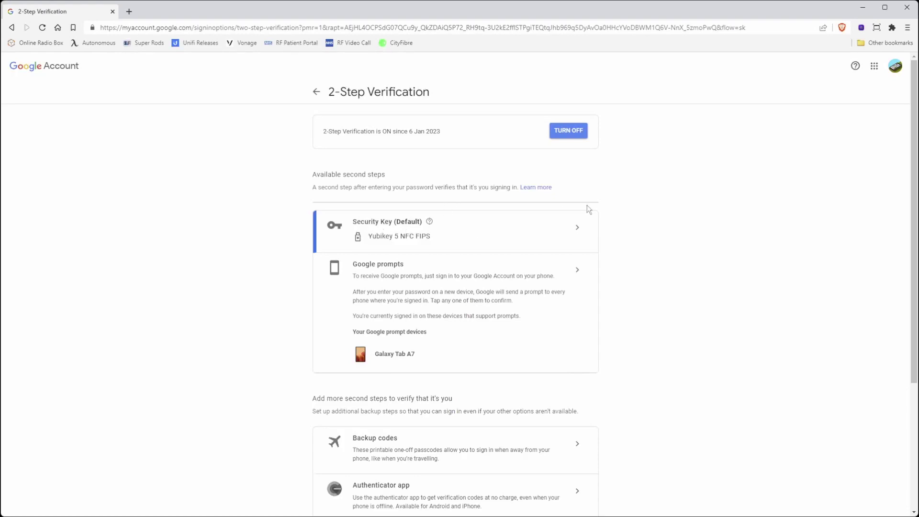
{"action": "left_click", "coordinate": [894, 66]}
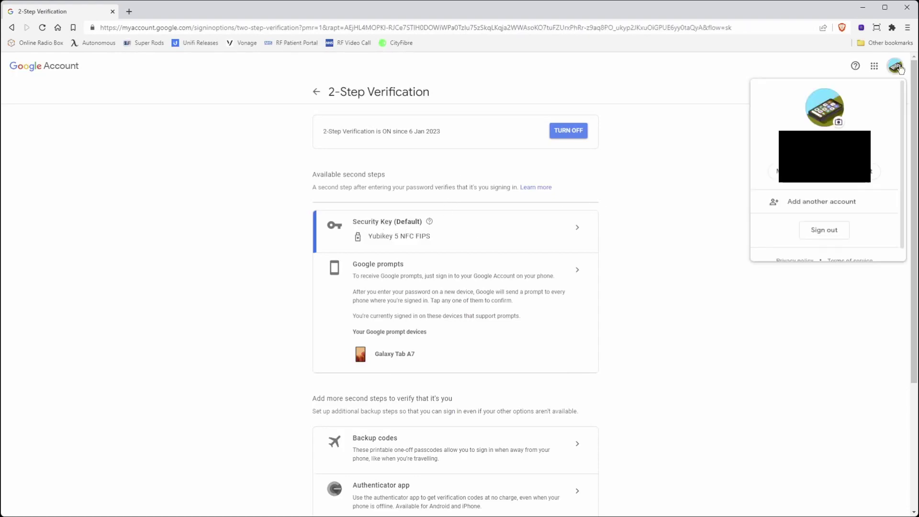
{"action": "left_click", "coordinate": [833, 233]}
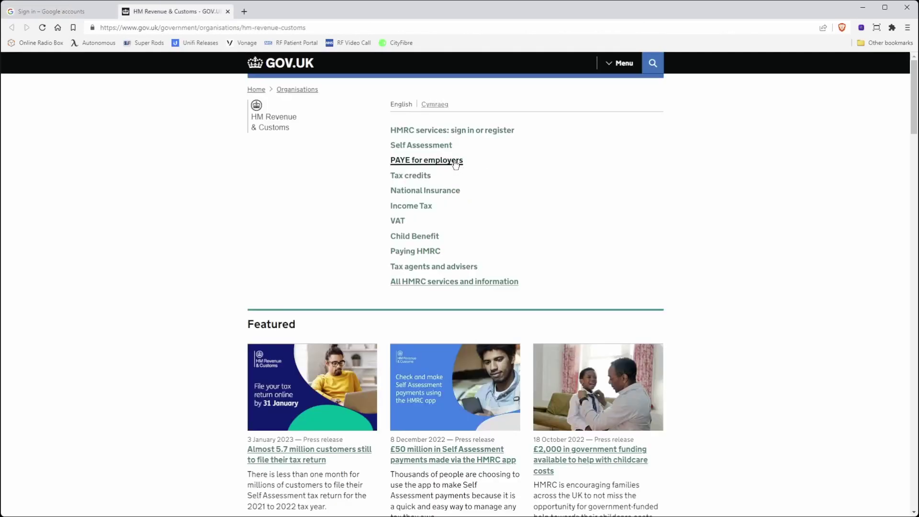
- Sign in to HMRC online services through Government Gateway with the user ID and password, then continue to additional security
{"action": "left_click", "coordinate": [463, 128]}
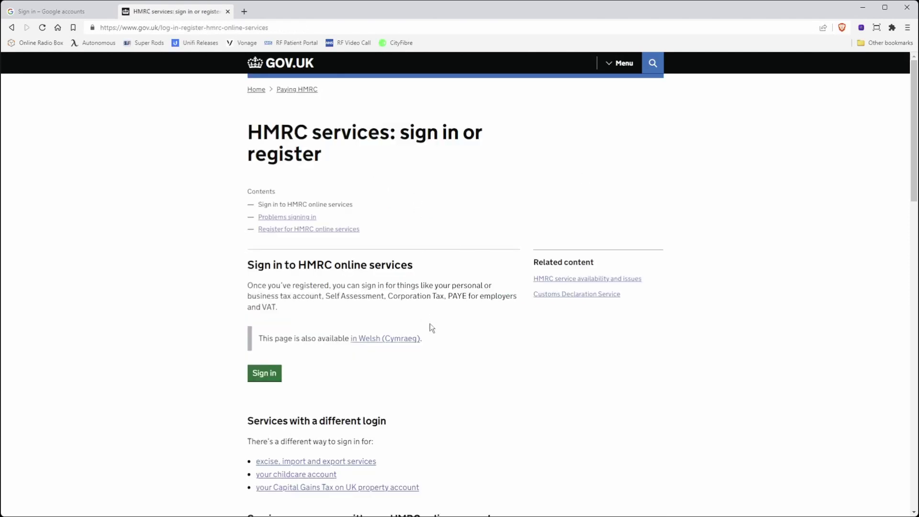
{"action": "scroll", "coordinate": [414, 324], "scroll_direction": "down", "scroll_amount": 1}
{"action": "scroll", "coordinate": [414, 324], "scroll_direction": "down", "scroll_amount": 1}
{"action": "left_click", "coordinate": [264, 298]}
{"action": "key", "text": "Tab"}
{"action": "type", "text": "••••••••••"}
{"action": "key", "text": "Return"}
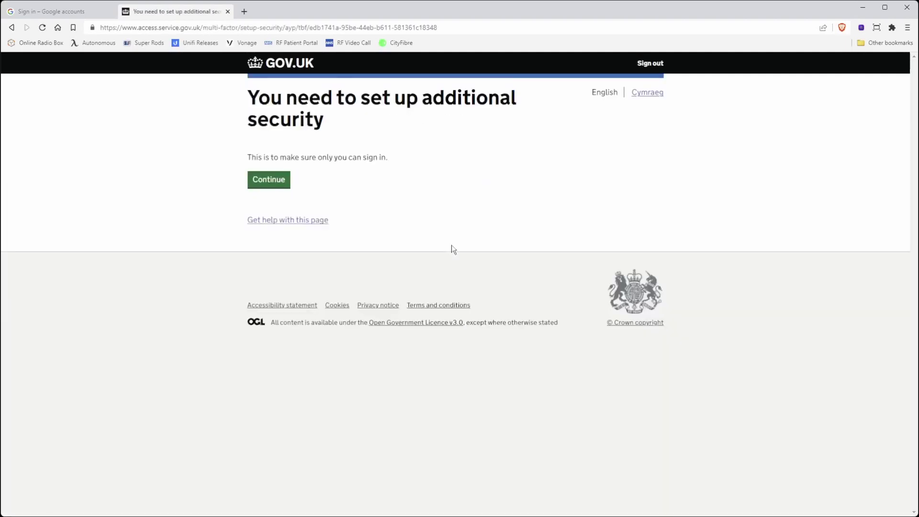
{"action": "left_click", "coordinate": [268, 179]}
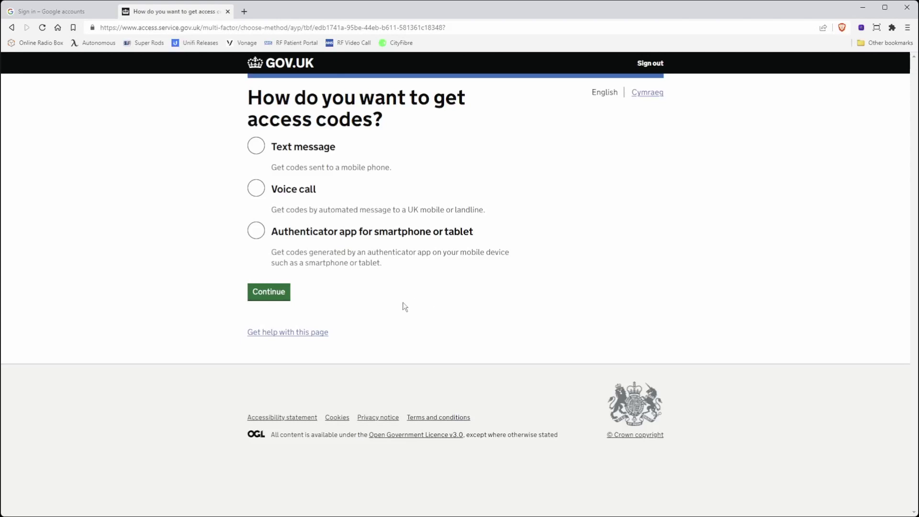
- Choose 'Authenticator app for smartphone or tablet' for access codes and continue to the QR code page
{"action": "left_click", "coordinate": [257, 232]}
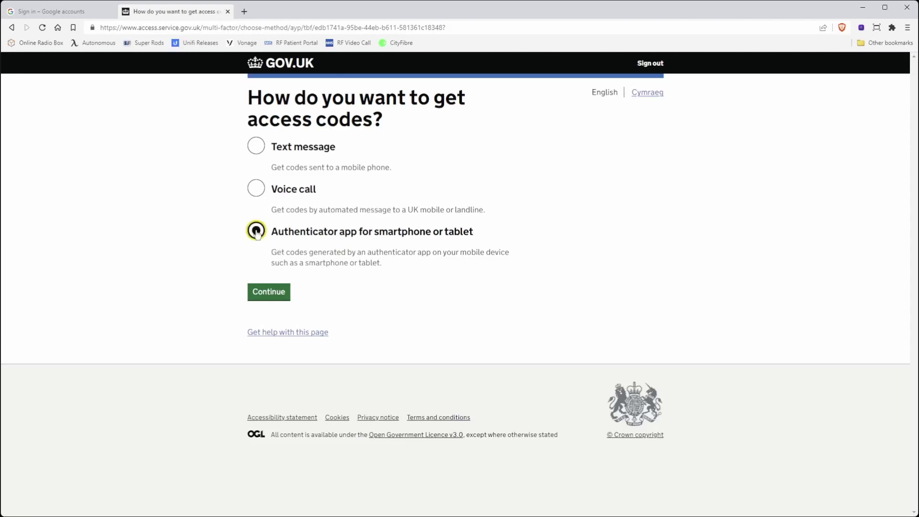
{"action": "left_click", "coordinate": [268, 292]}
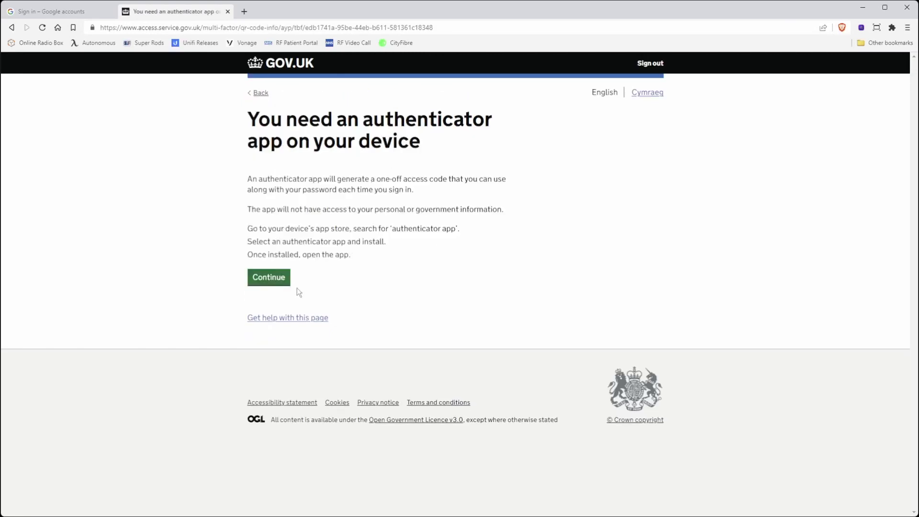
{"action": "left_click", "coordinate": [272, 279]}
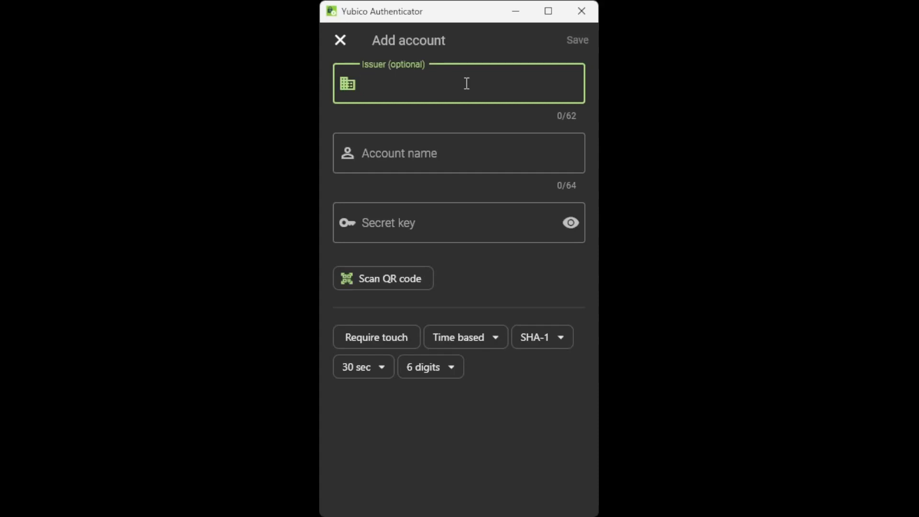
- Enter 'HMRC Self Employment' as the account issuer, then start a QR code scan
{"action": "type", "text": "HMRC Self"}
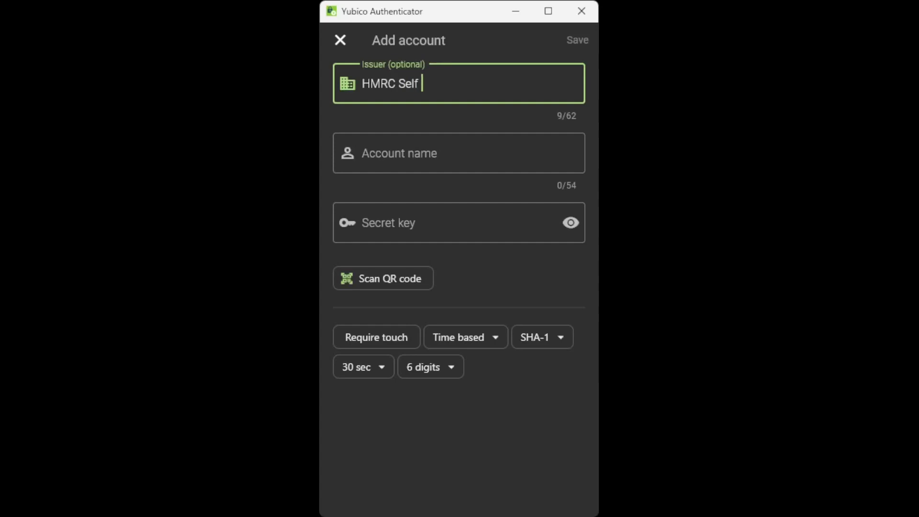
{"action": "type", "text": " Employment"}
{"action": "left_click", "coordinate": [469, 147]}
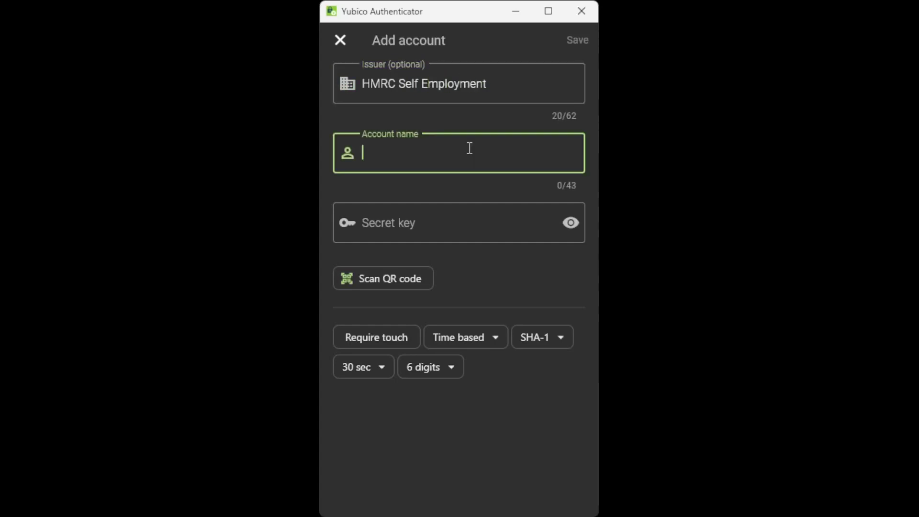
{"action": "left_click", "coordinate": [388, 287]}
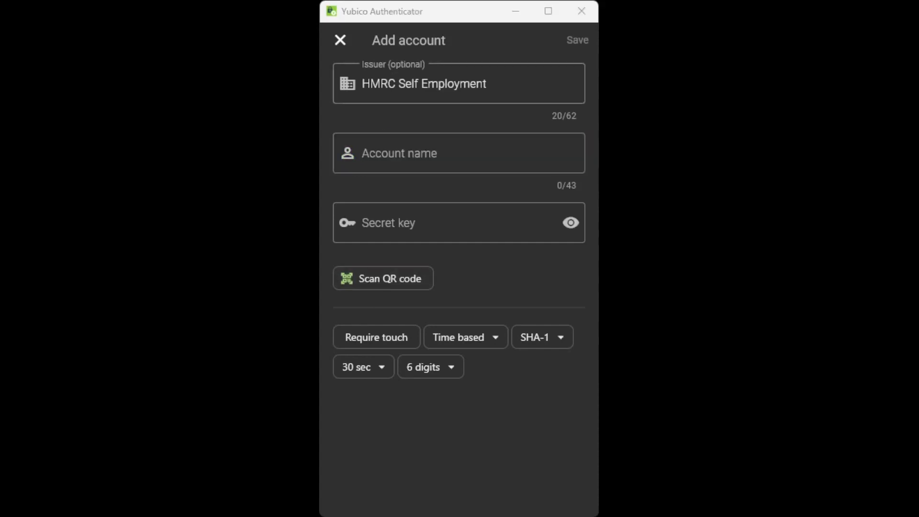
- Fill the Government Gateway account from the scanned QR code, require touch, and save it
{"action": "left_click", "coordinate": [386, 287]}
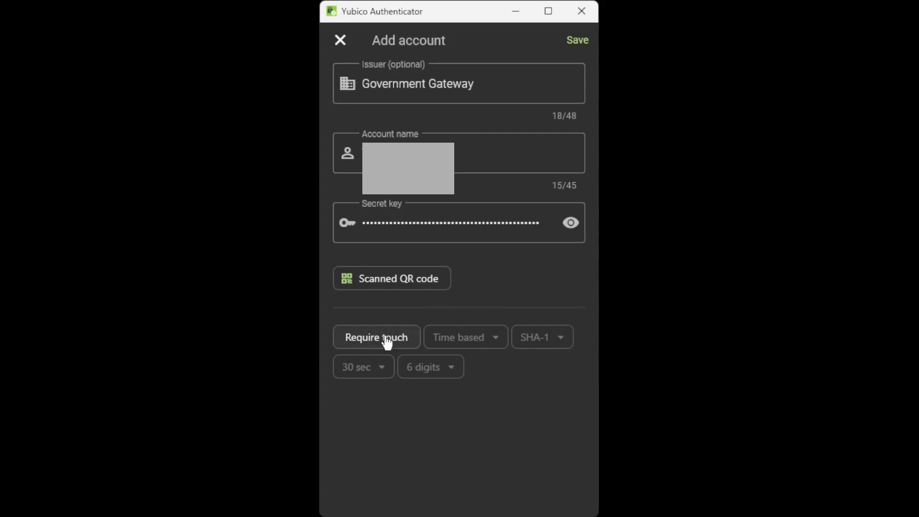
{"action": "left_click", "coordinate": [389, 347]}
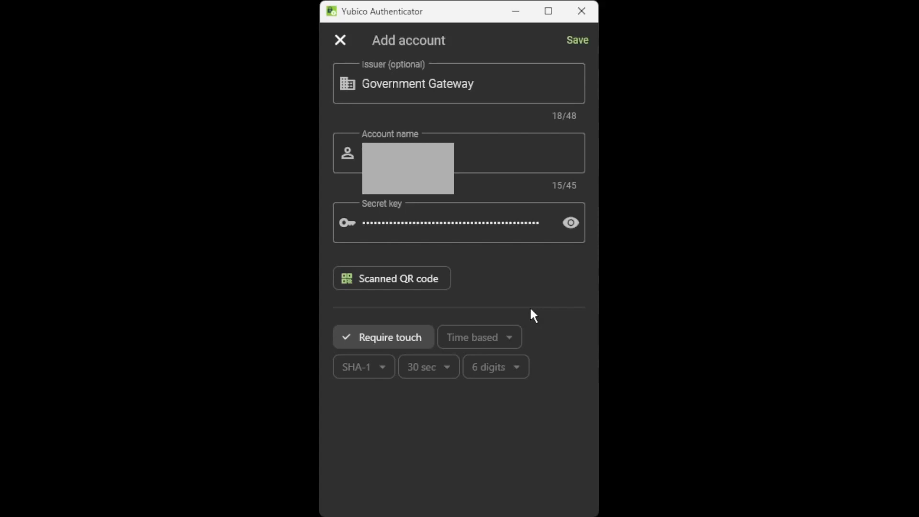
{"action": "left_click", "coordinate": [582, 41]}
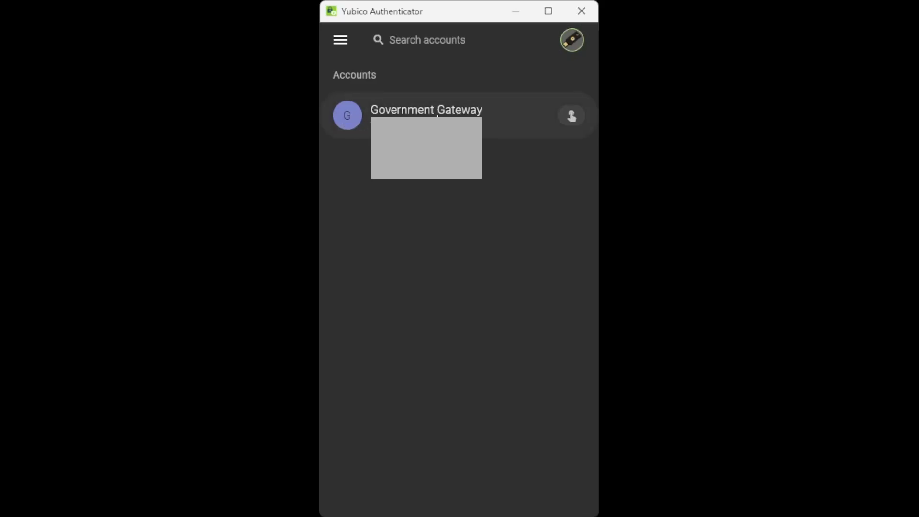
- Open the YubiKey device menu, showing 1 of 32 OATH account slots used
{"action": "left_click", "coordinate": [579, 39]}
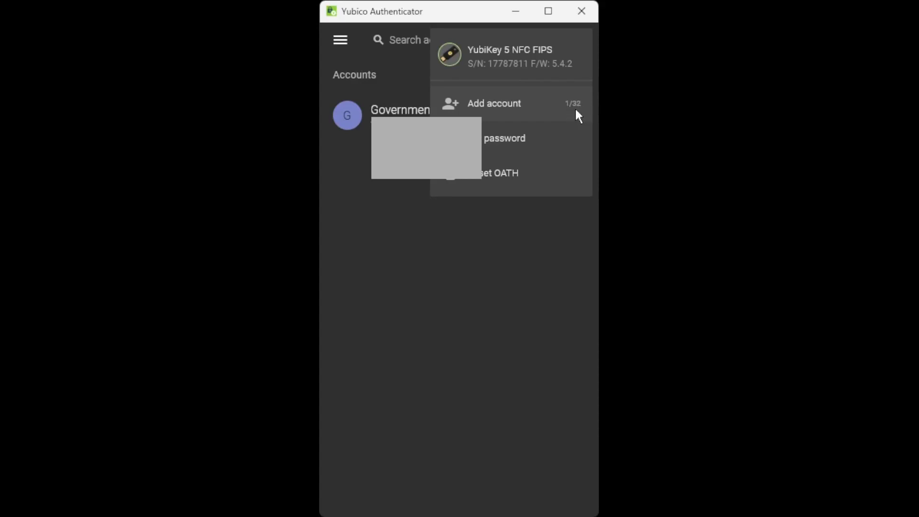
- Dismiss the YubiKey menu and continue past GOV.UK's authenticator app QR code page
{"action": "left_click", "coordinate": [366, 209]}
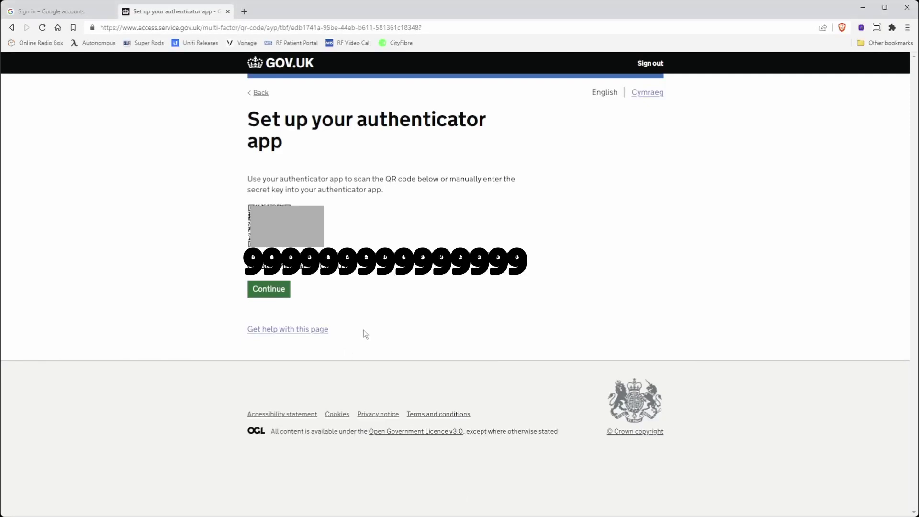
{"action": "left_click", "coordinate": [271, 291]}
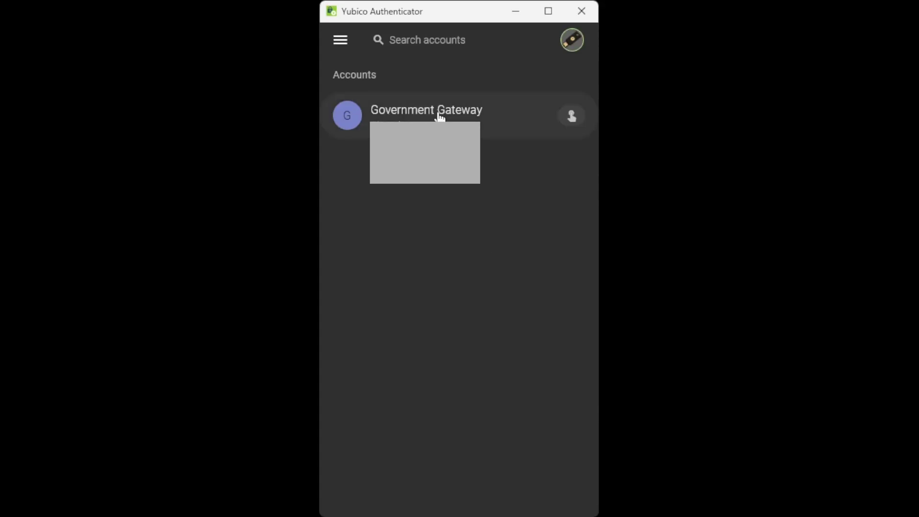
- Generate the Government Gateway code with a YubiKey touch and copy it to the clipboard
{"action": "left_click", "coordinate": [439, 116]}
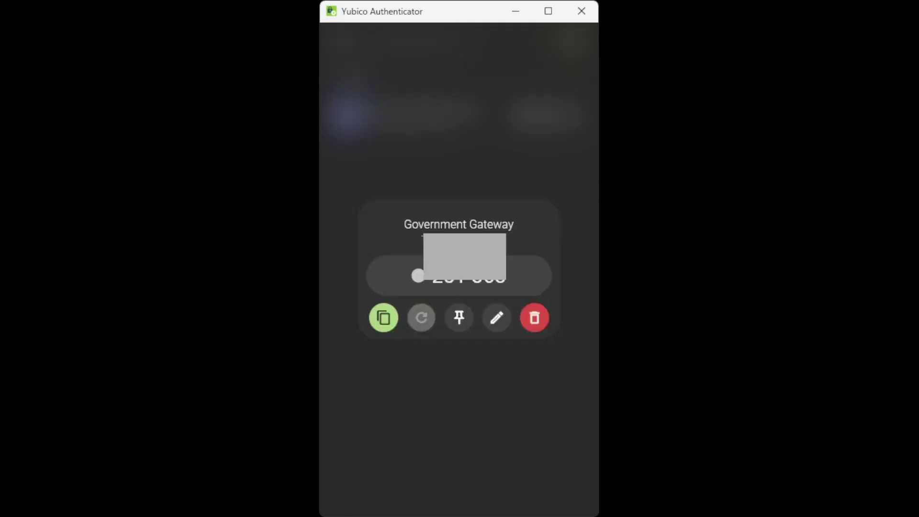
{"action": "left_click", "coordinate": [383, 318]}
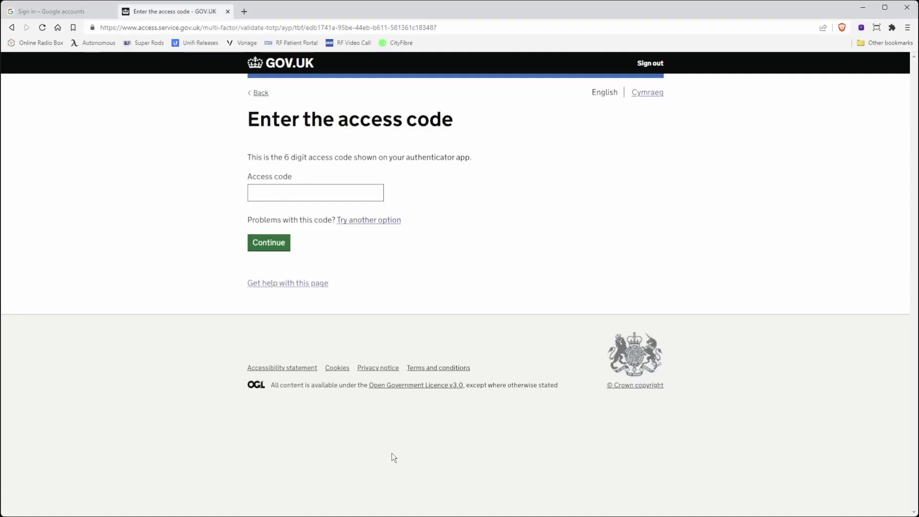
- Submit the pasted access code on GOV.UK and name the app 'Yuibikey 5 NFC FIPS'
{"action": "left_click", "coordinate": [342, 195]}
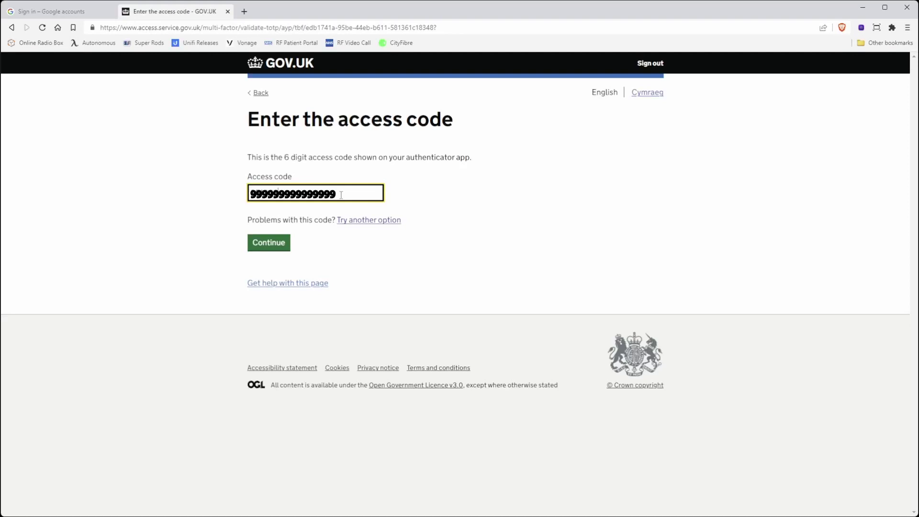
{"action": "left_click", "coordinate": [270, 240]}
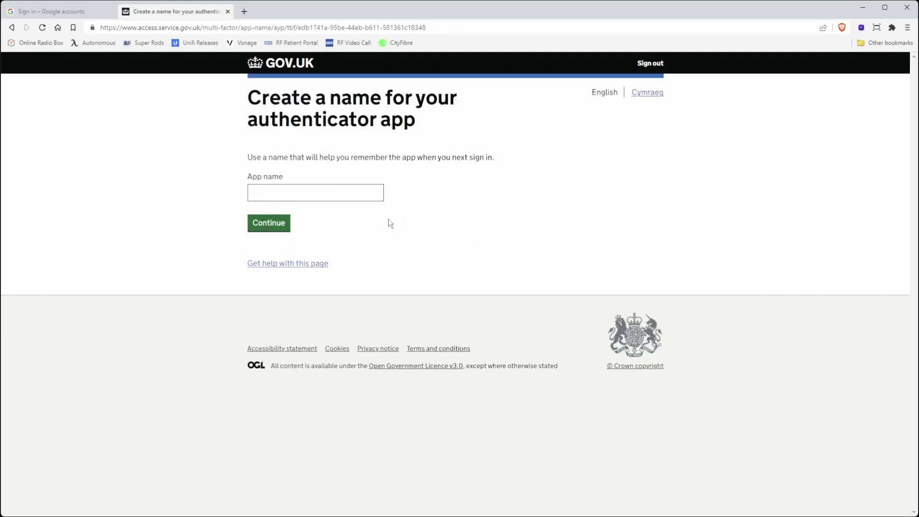
{"action": "left_click", "coordinate": [319, 197]}
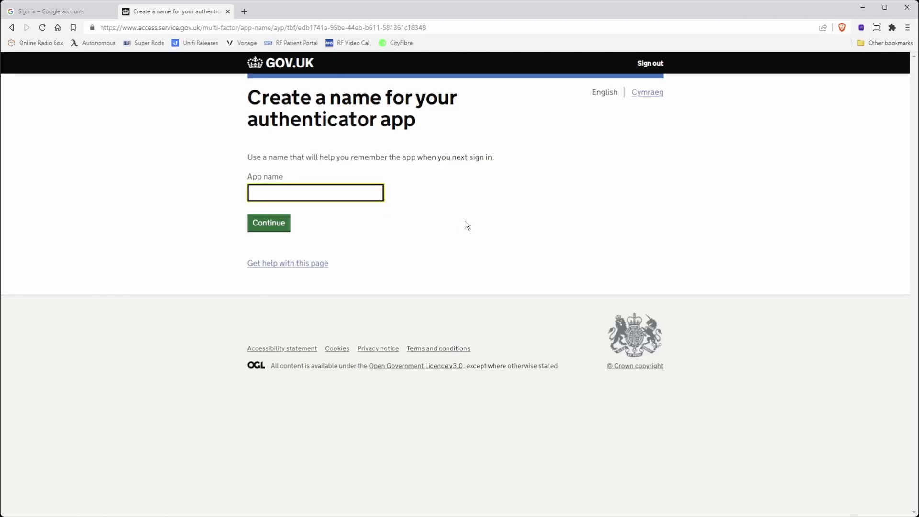
{"action": "type", "text": "Yui"}
{"action": "type", "text": "bikey 5"}
{"action": "type", "text": " NFC F"}
{"action": "type", "text": "IPS"}
- Finish the security setup, enter the Business tax account, then sign out of GOV.UK
{"action": "left_click", "coordinate": [274, 230]}
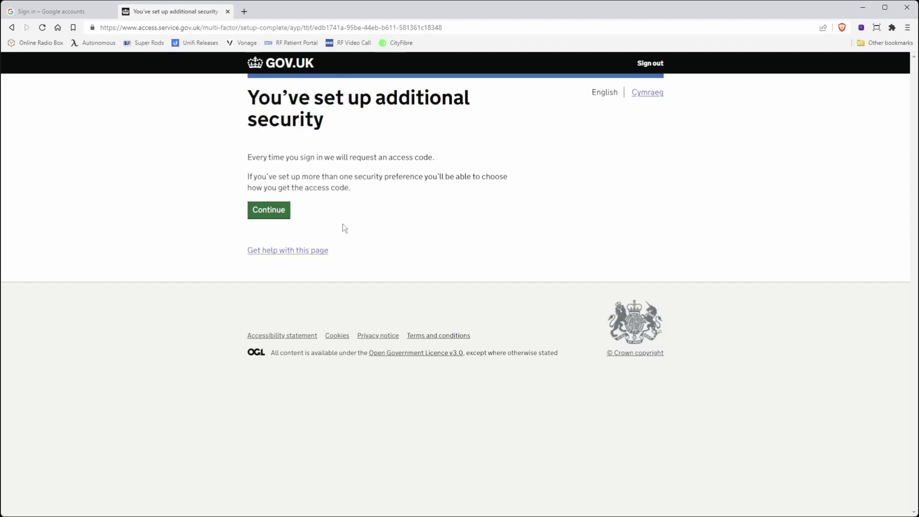
{"action": "left_click", "coordinate": [261, 209]}
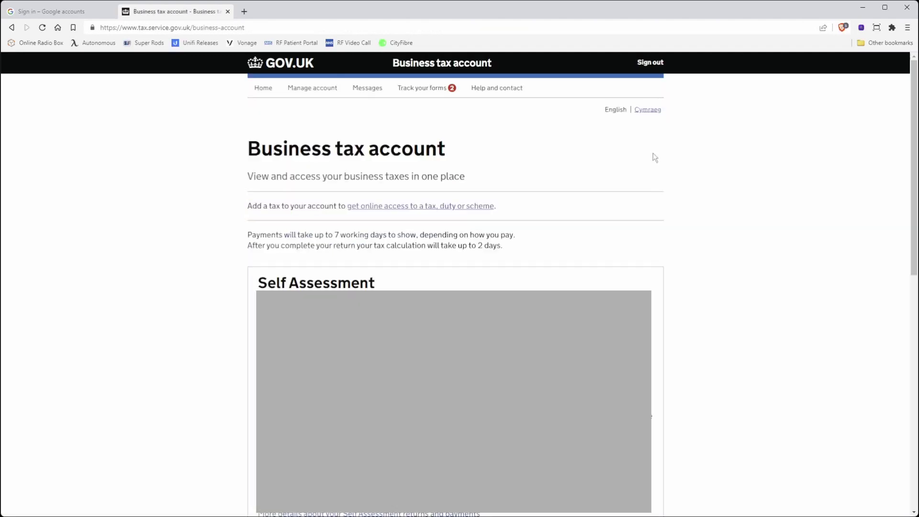
{"action": "left_click", "coordinate": [650, 62]}
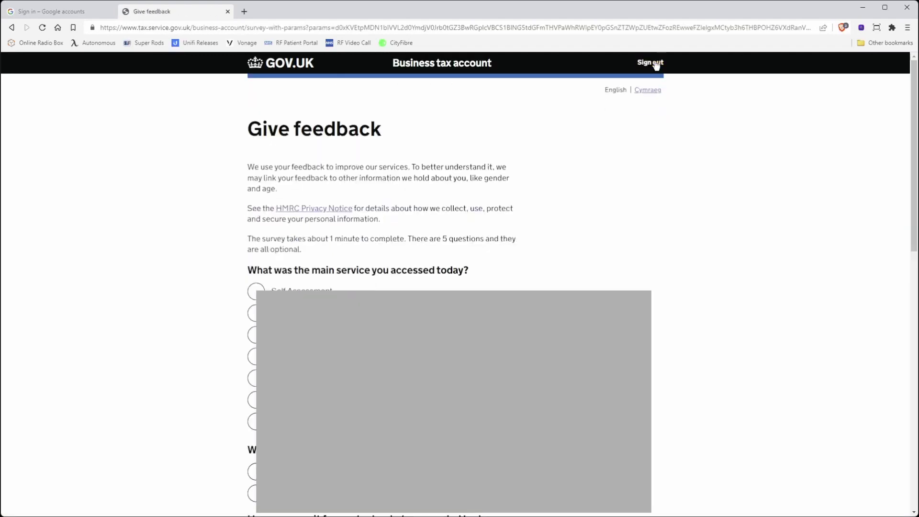
{"action": "scroll", "coordinate": [655, 66], "scroll_direction": "down", "scroll_amount": 2}
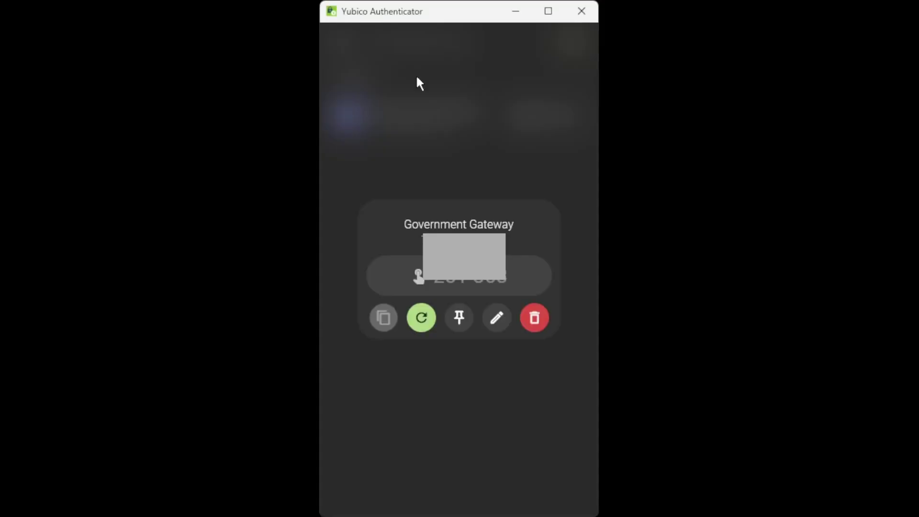
- Close the Government Gateway code view and open a blank Add account form from the YubiKey menu
{"action": "left_click", "coordinate": [392, 75]}
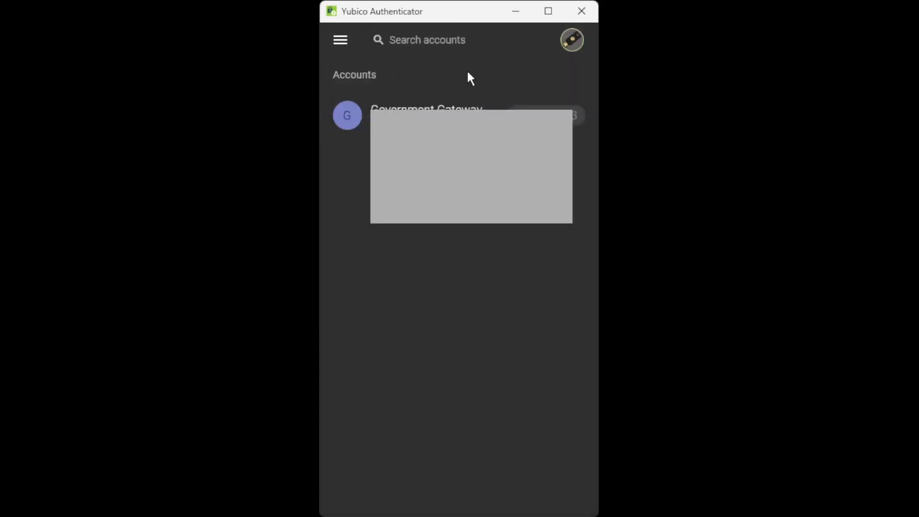
{"action": "left_click", "coordinate": [572, 42]}
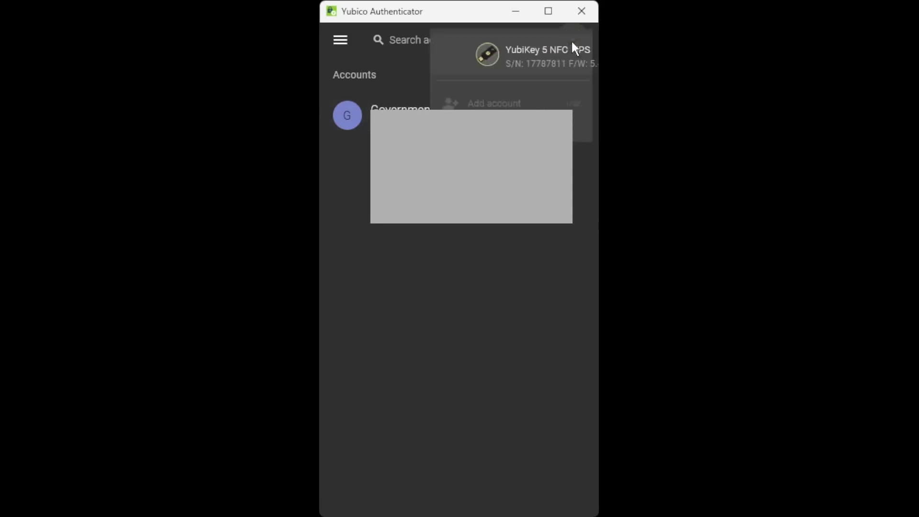
{"action": "left_click", "coordinate": [507, 106]}
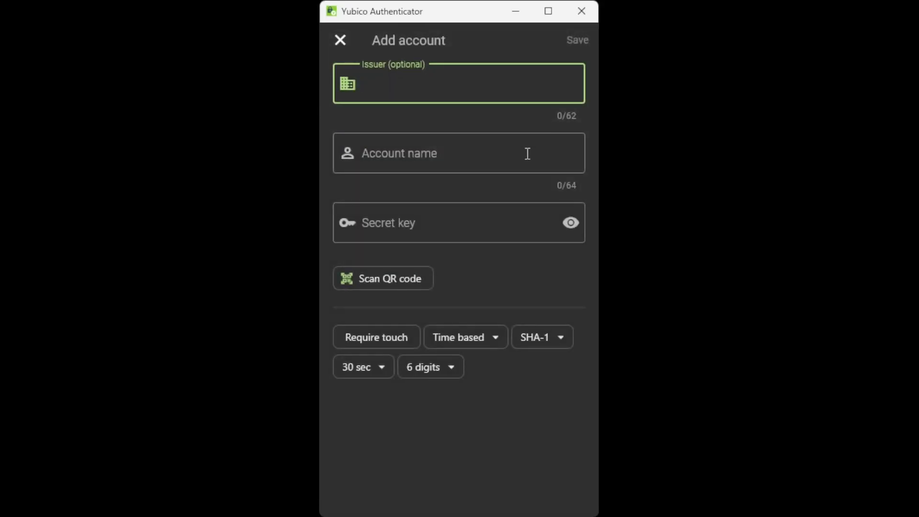